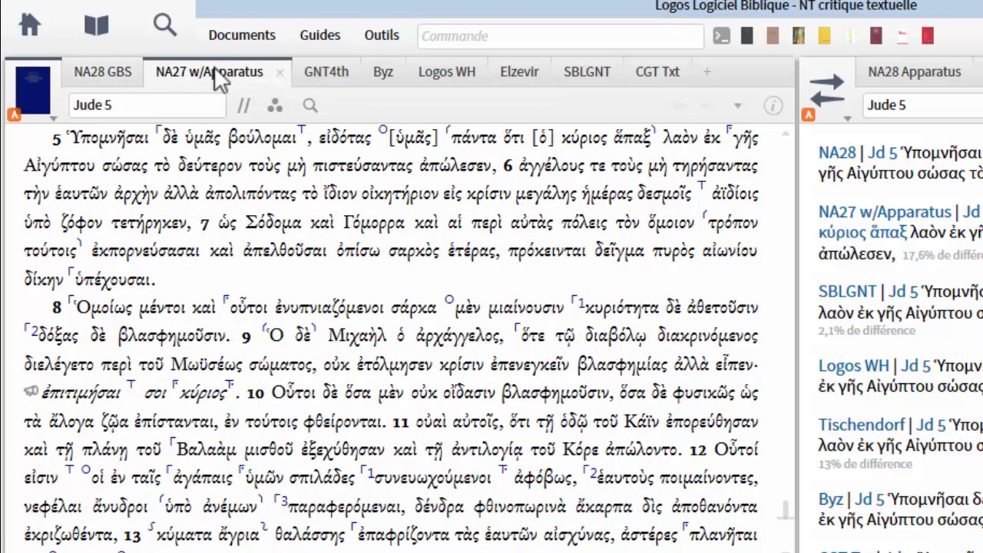
View Jude 5 in the GNT4th and Byz editions, and toggle the difference highlighting in the text comparison off and back on.
click(323, 70)
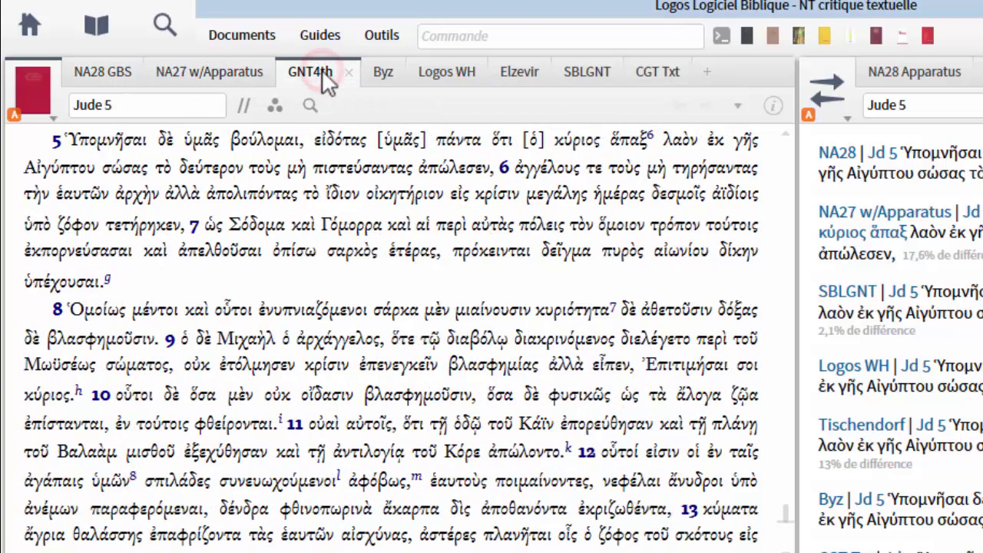
click(384, 76)
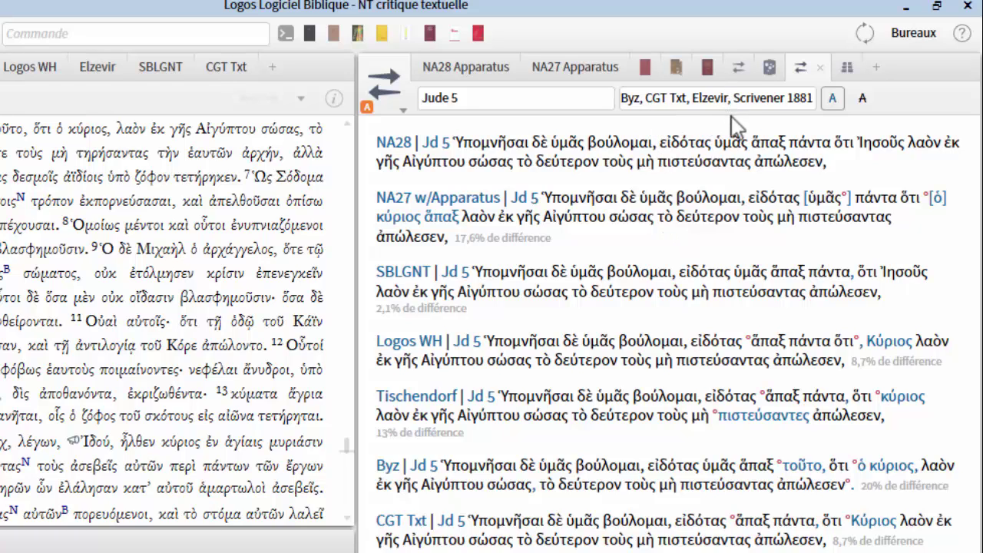
click(838, 101)
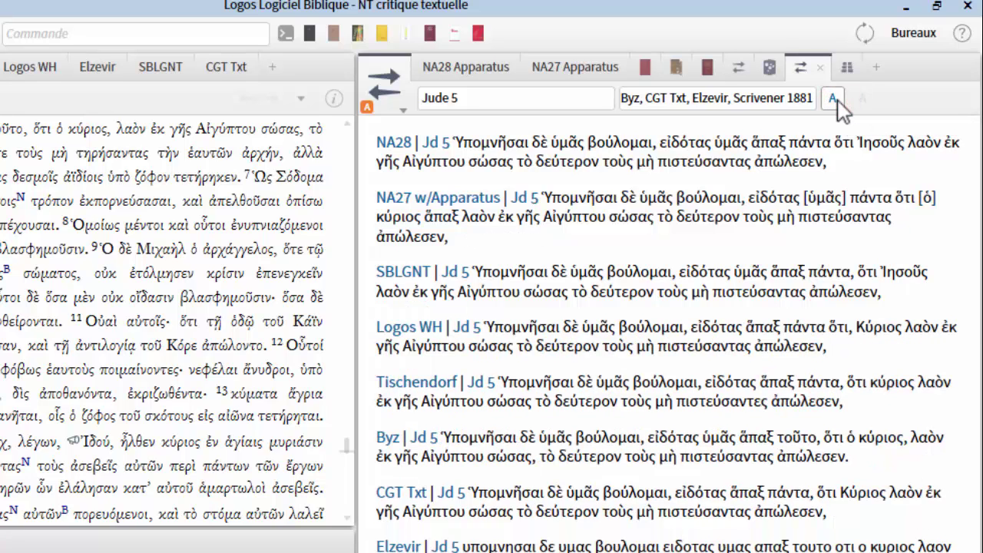
click(838, 101)
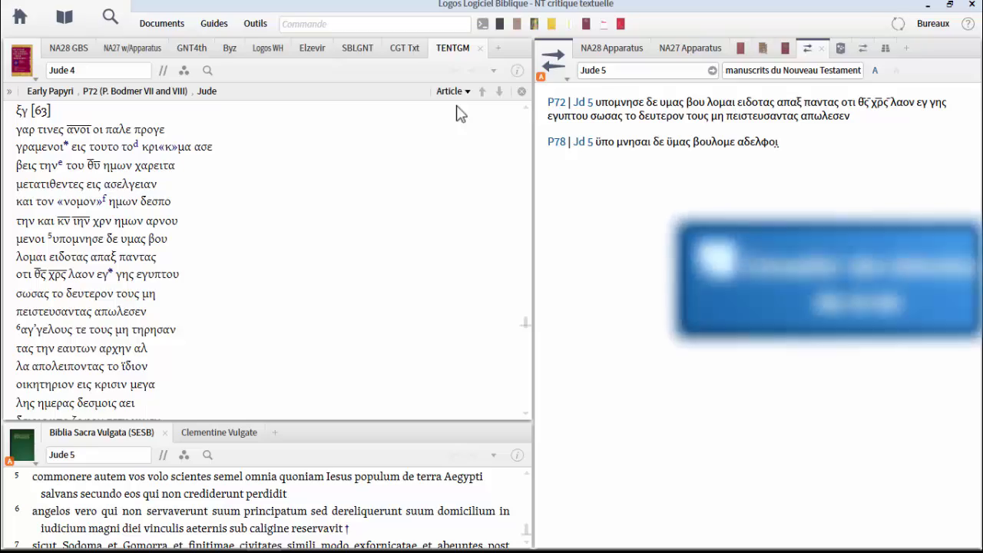
Read the information page of TENTGM, close it, and view the start of Jude in the P72 transcription.
click(517, 71)
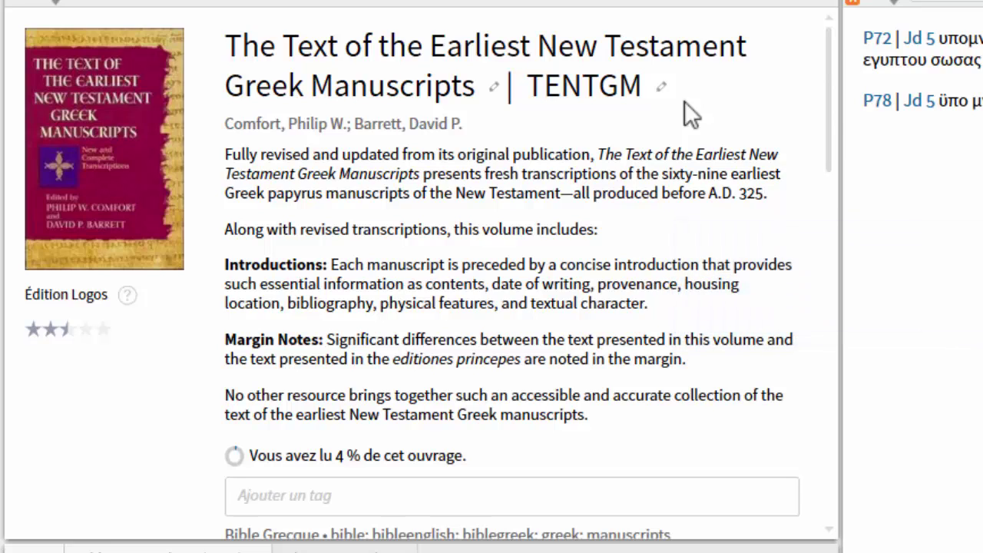
click(801, 8)
scroll(368, 192, up, 7)
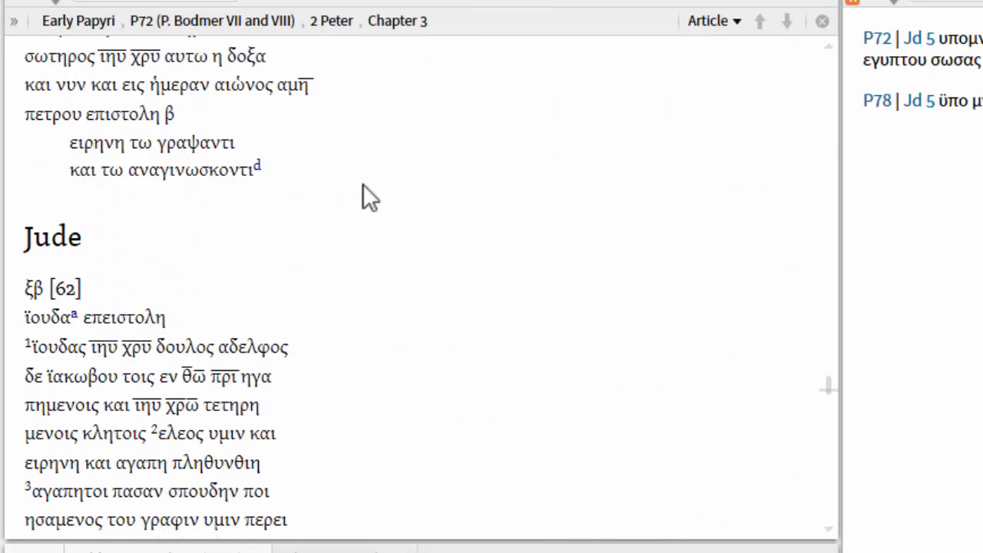
scroll(365, 201, up, 1)
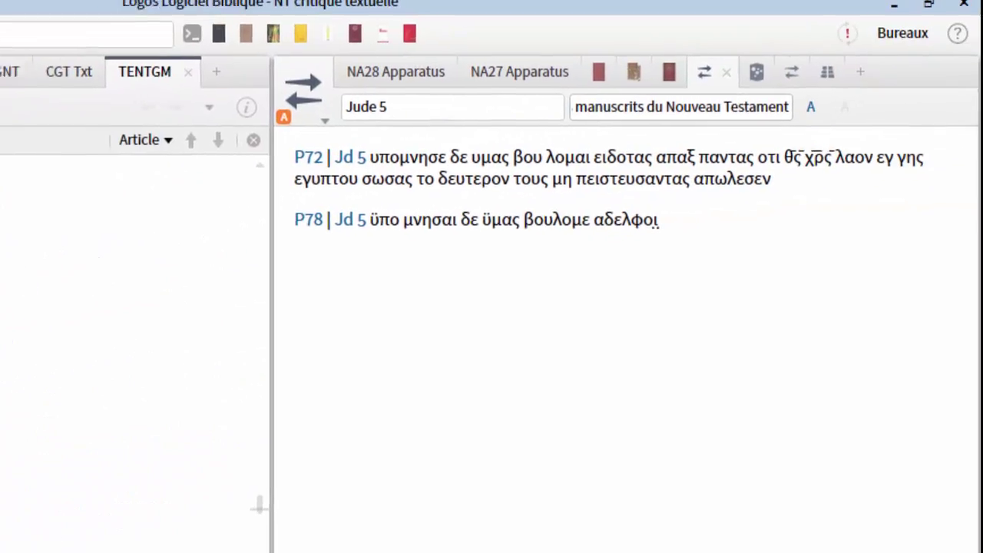
Set the text comparison of Jude 5 to all resources under "Texte des premiers manuscrits du Nouveau Testament".
click(660, 114)
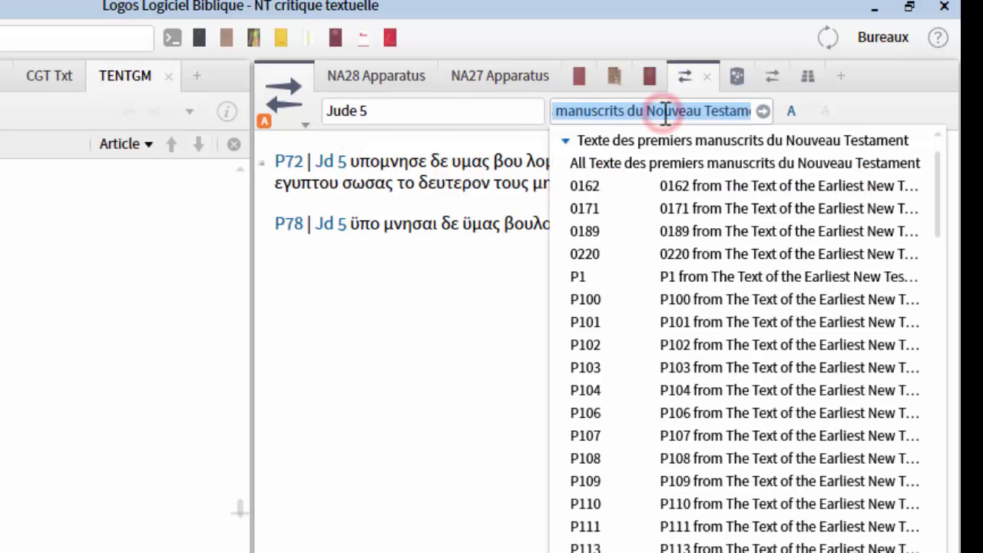
click(666, 161)
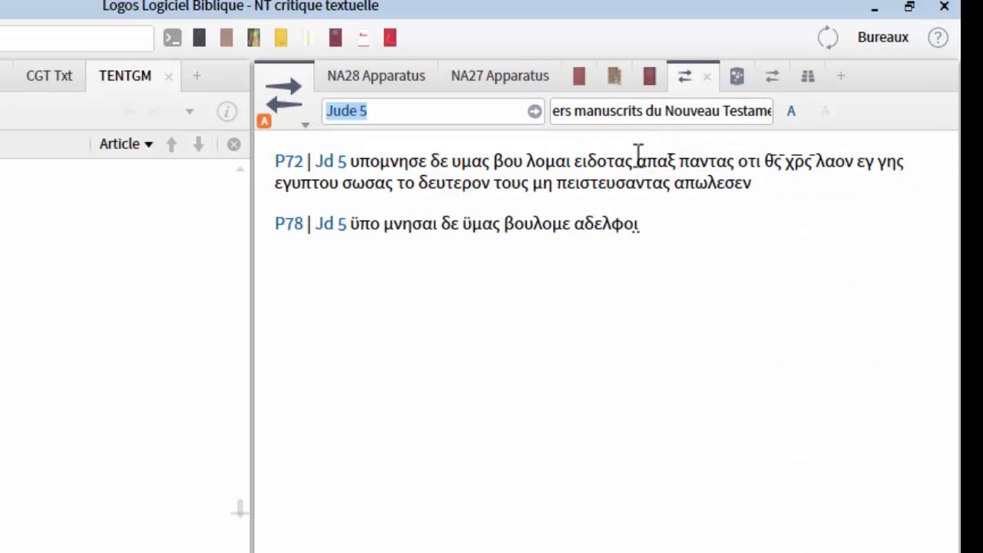
click(392, 108)
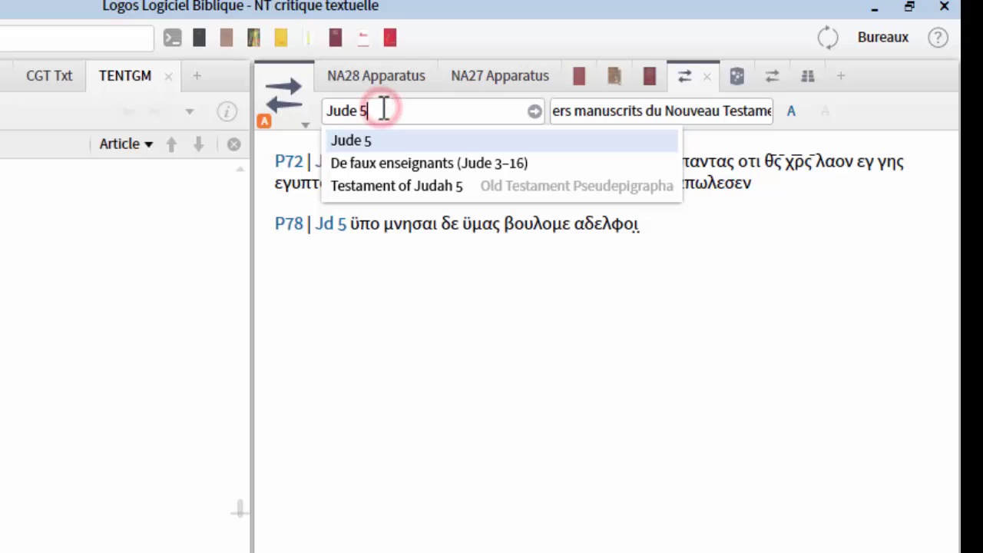
click(772, 196)
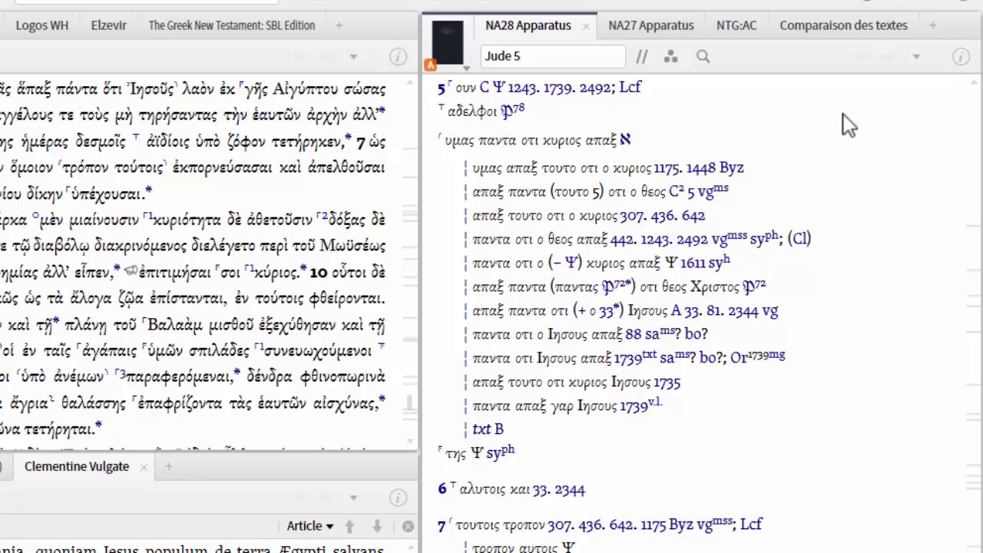
Check the P78 witness details in the NA28 Apparatus for Jude 5, and preview variant note 6 in the GNT4th text.
click(513, 115)
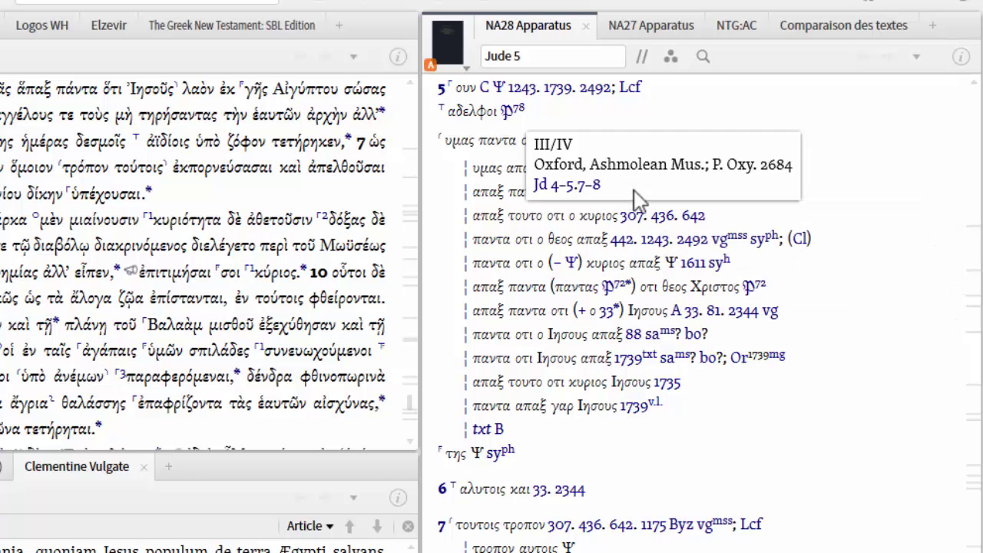
click(659, 107)
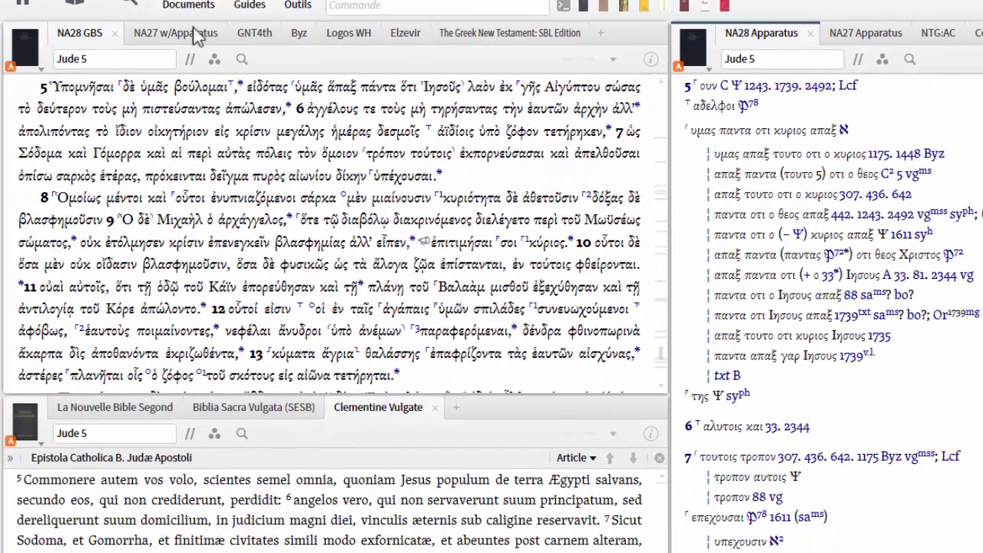
click(255, 39)
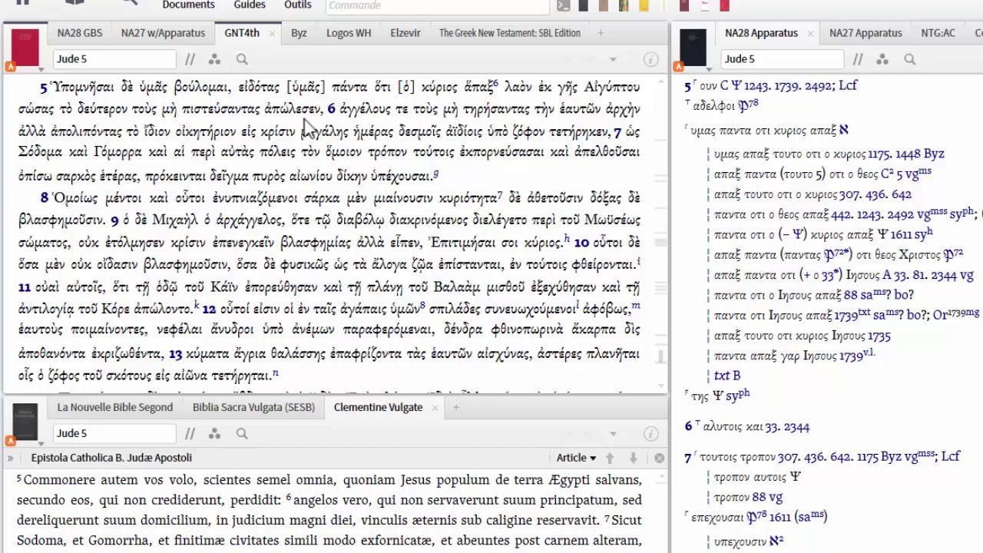
mouse_move(500, 90)
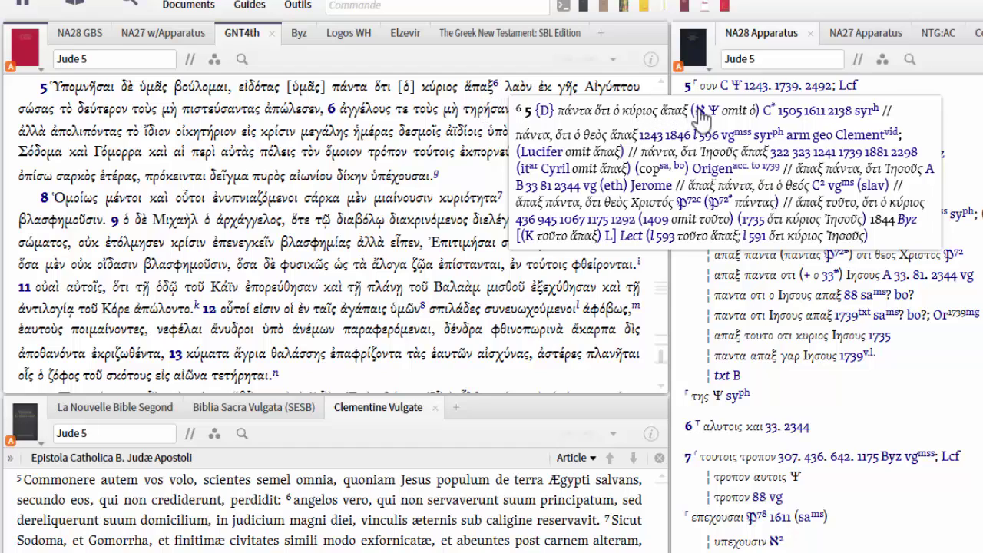
mouse_move(799, 121)
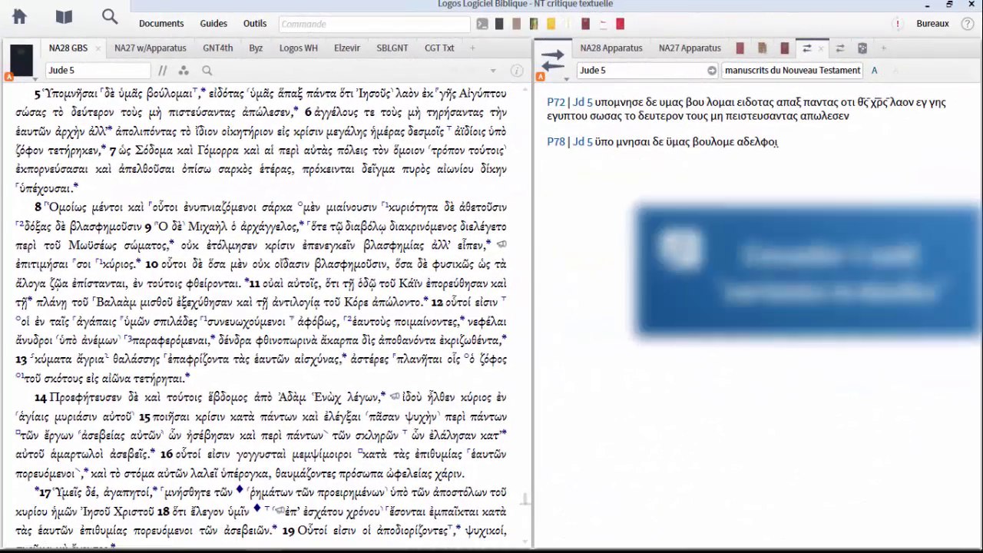
Open the Guide exégétique for Jude 5 and open The Lexham Textual Notes on the Bible from its textual variants section.
click(215, 24)
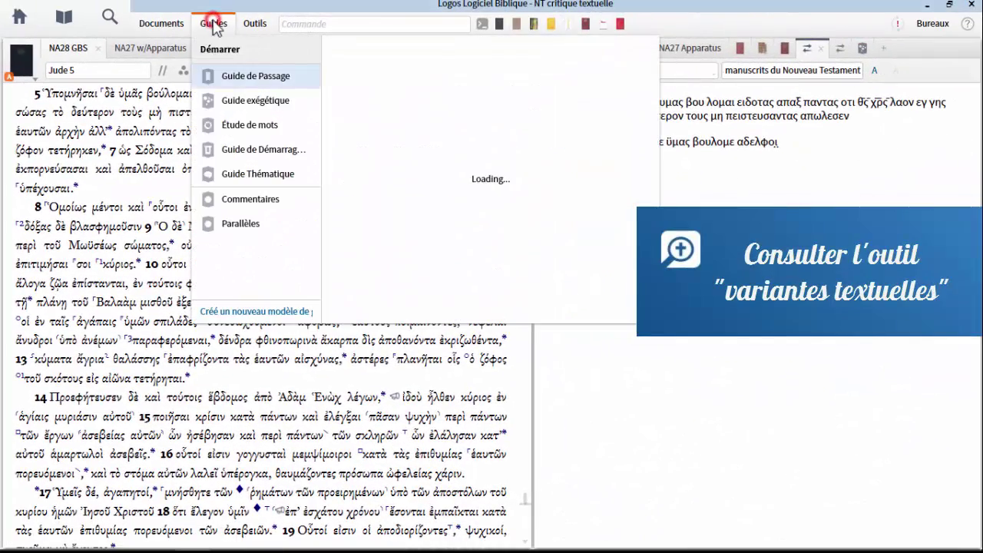
click(265, 102)
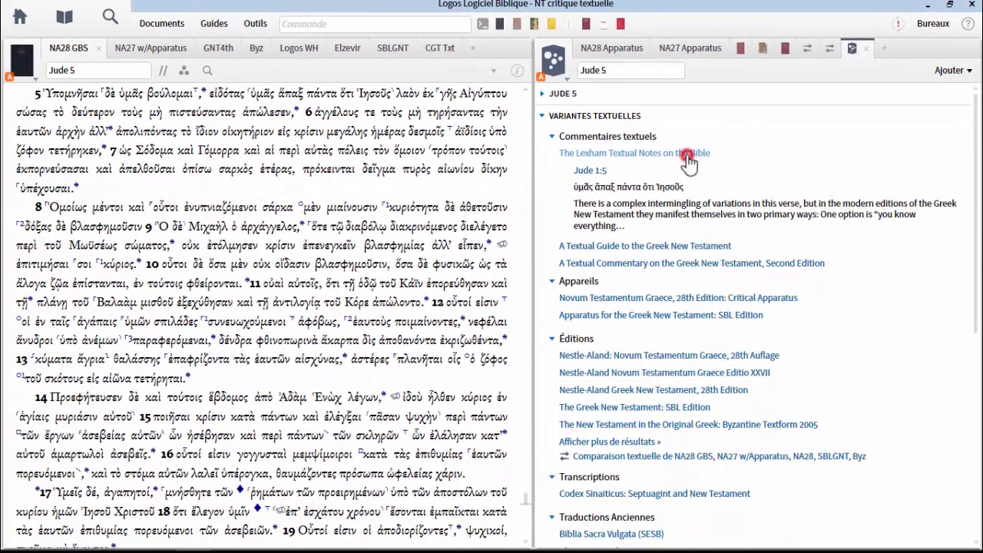
click(562, 219)
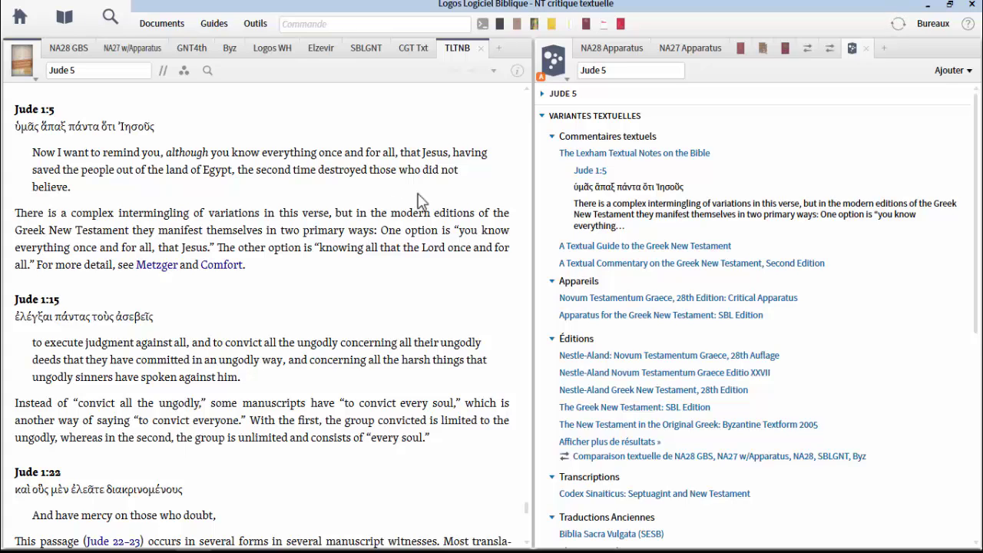
From the guide, consult A Textual Commentary on the Greek New Testament, Second Edition, and A Textual Guide to the Greek New Testament with its information page.
click(695, 264)
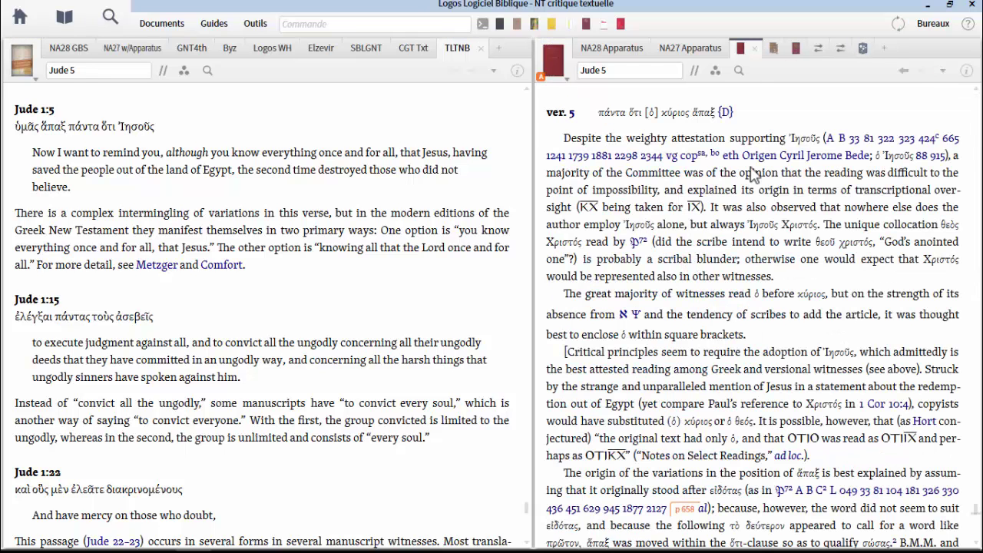
click(865, 50)
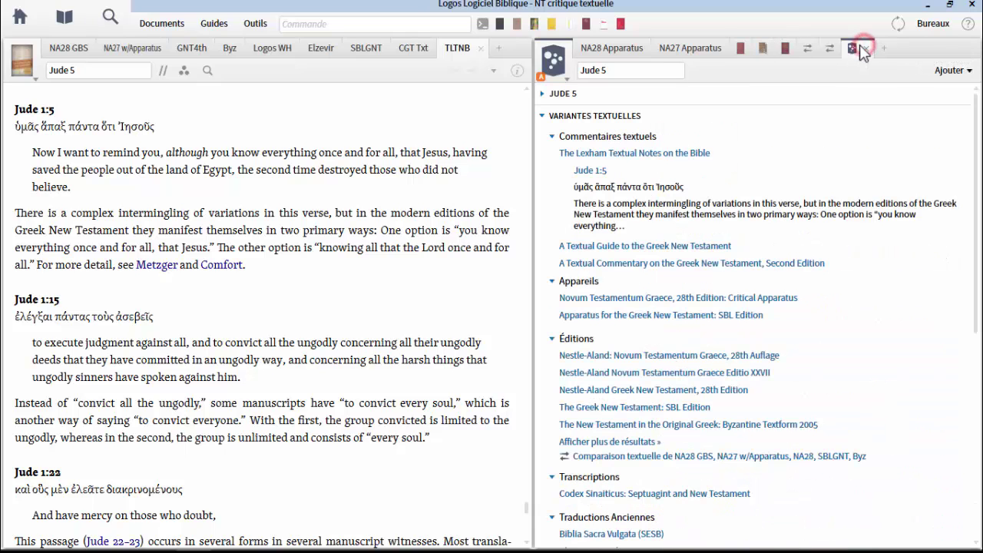
click(677, 246)
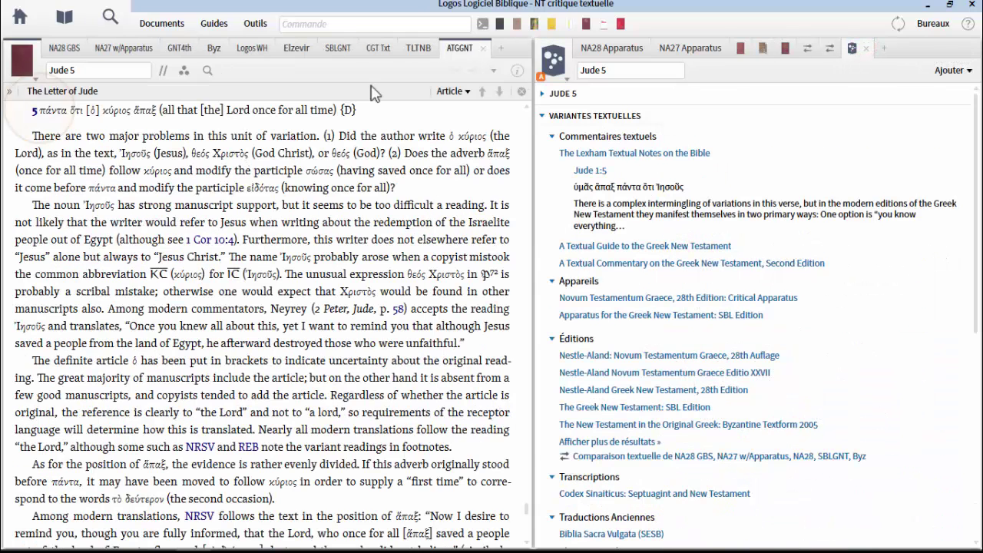
click(518, 70)
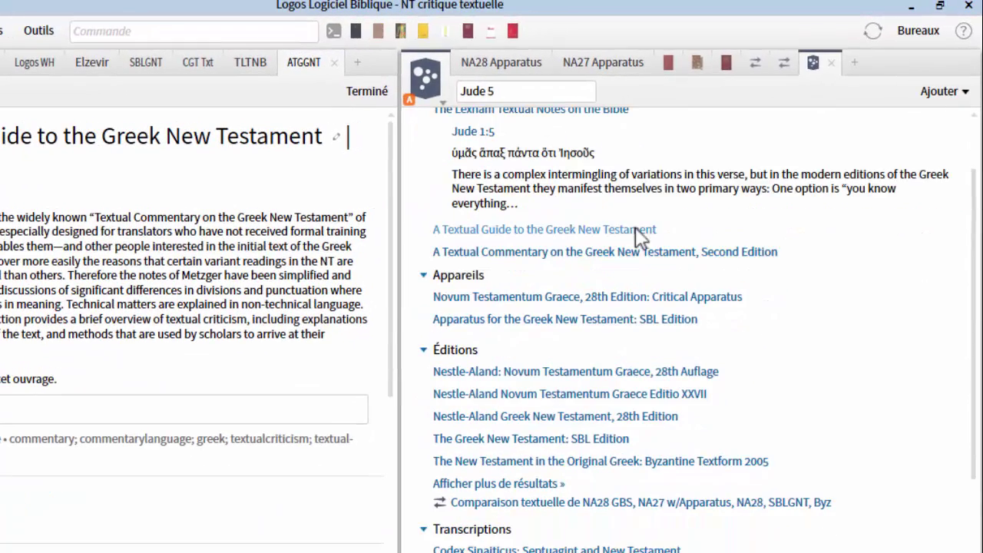
Preview the guide's critical apparatuses, view Jude 5 in the Novum Testamentum Graece, 28th Edition: Critical Apparatus, and return to the guide.
scroll(638, 234, down, 1)
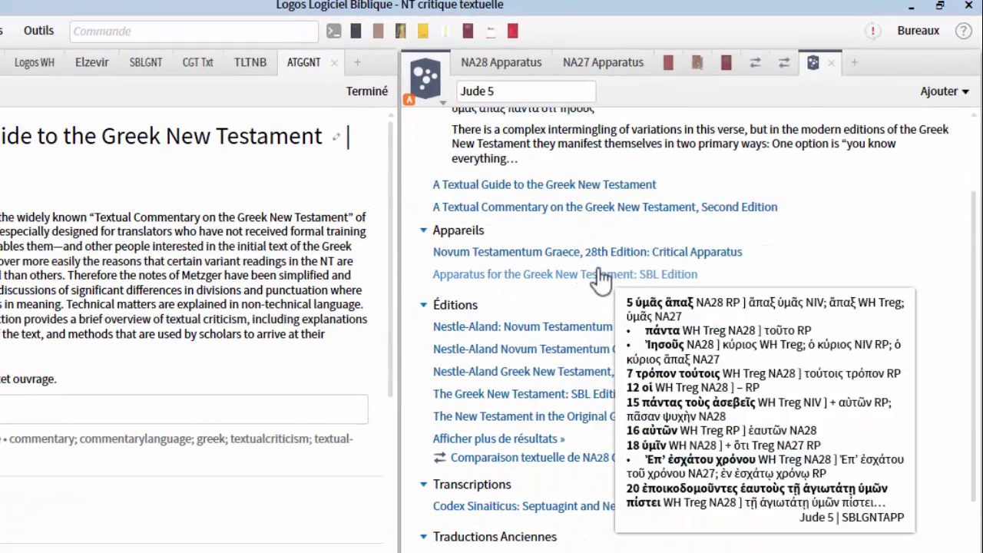
mouse_move(600, 265)
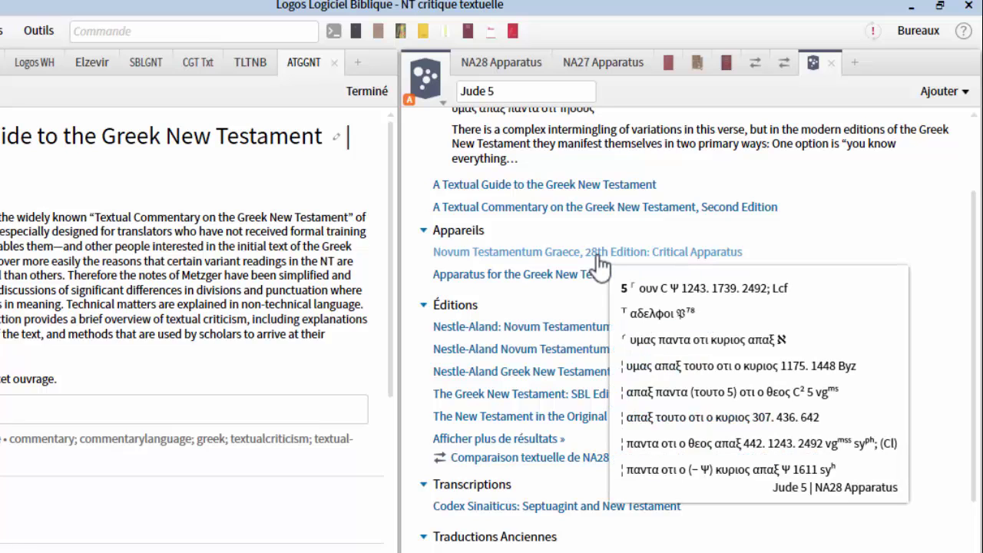
click(692, 254)
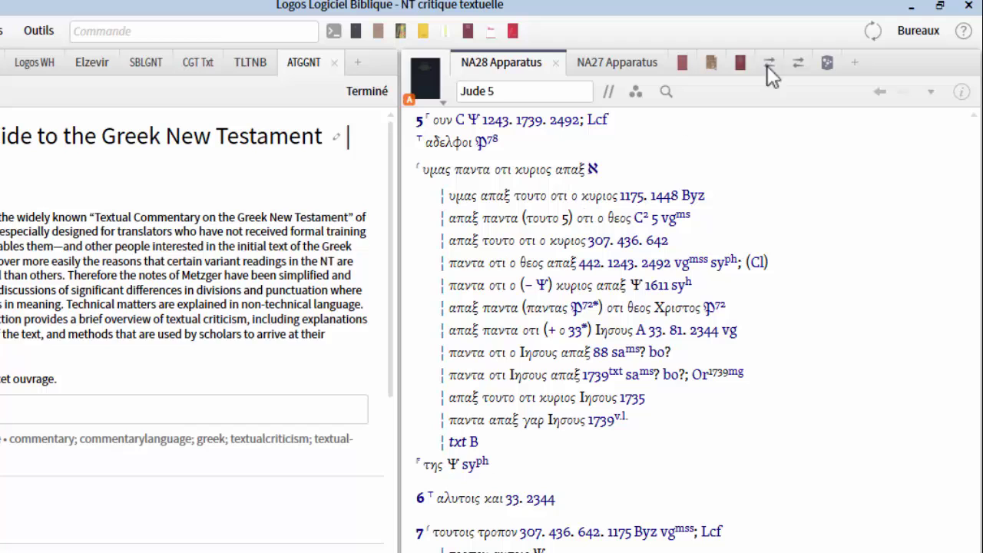
click(826, 64)
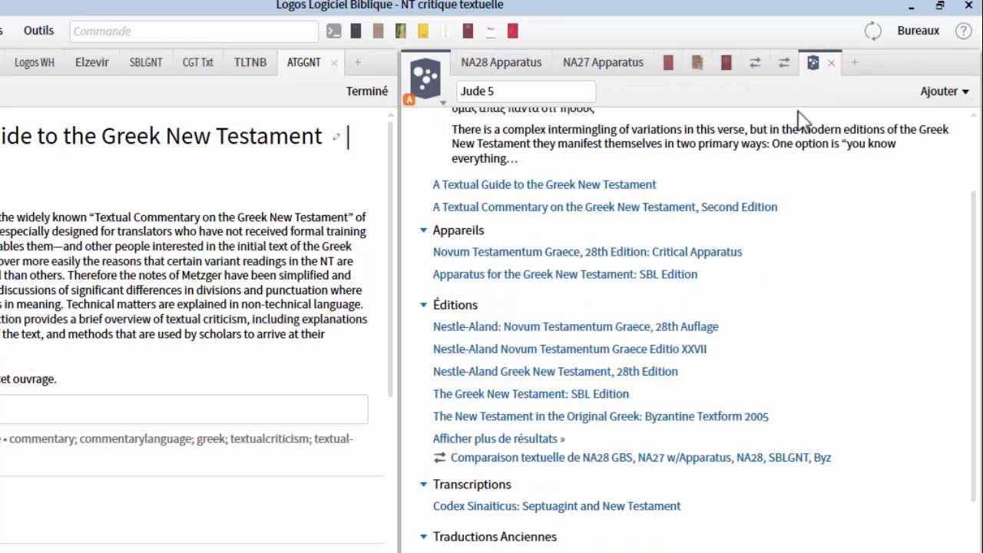
Review the guide's text comparison of NA28 GBS, NA27 w/Apparatus, NA28, SBLGNT and Byz for Jude 5, and close it.
scroll(818, 229, down, 4)
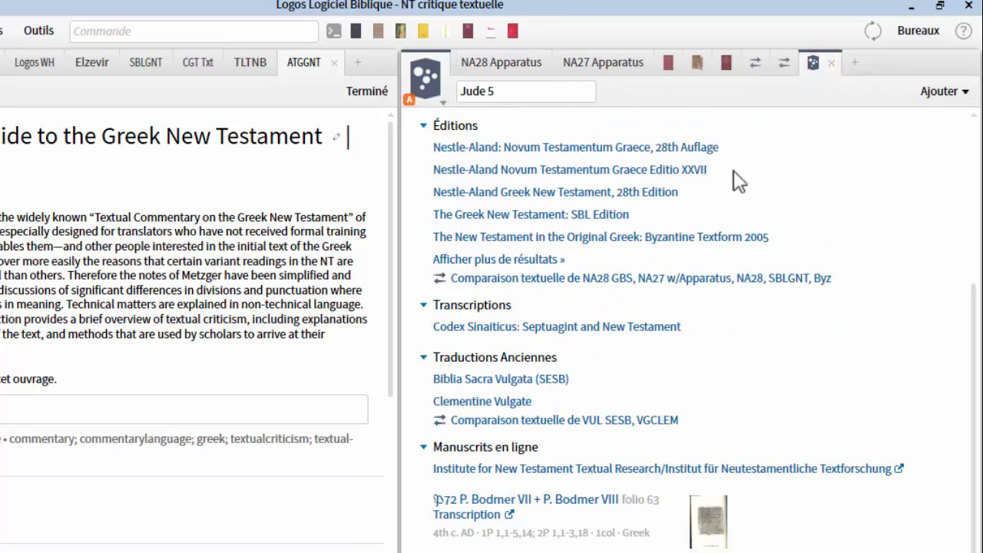
click(568, 280)
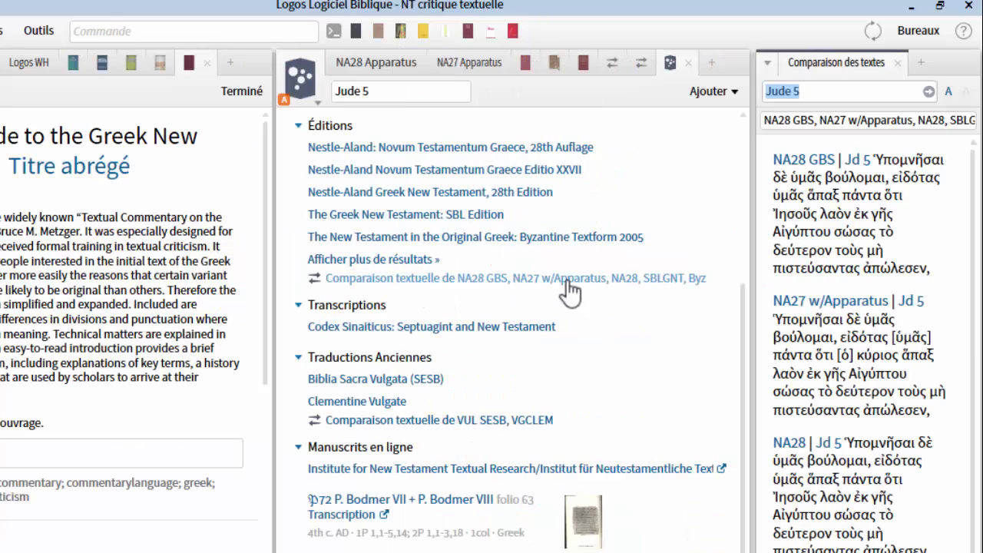
scroll(888, 192, down, 3)
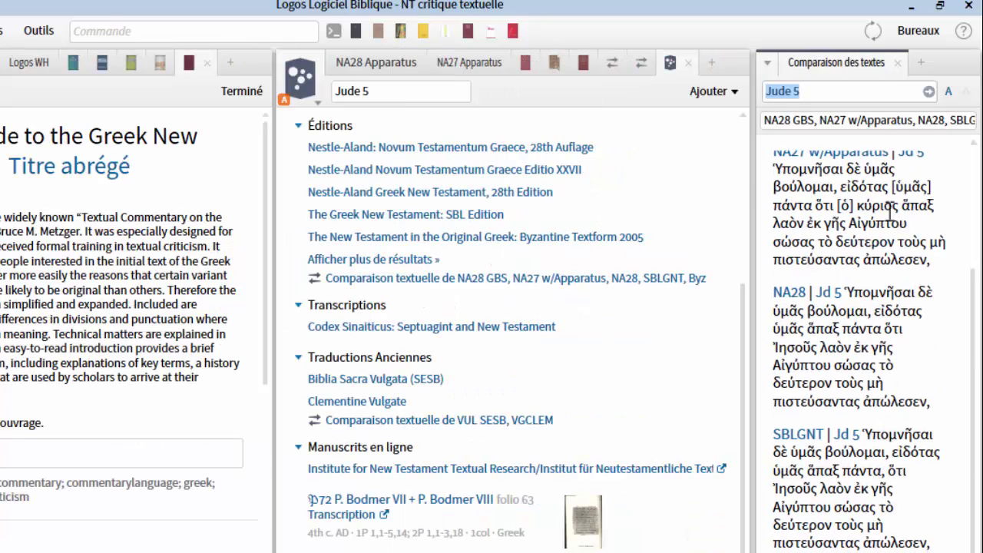
scroll(888, 209, up, 3)
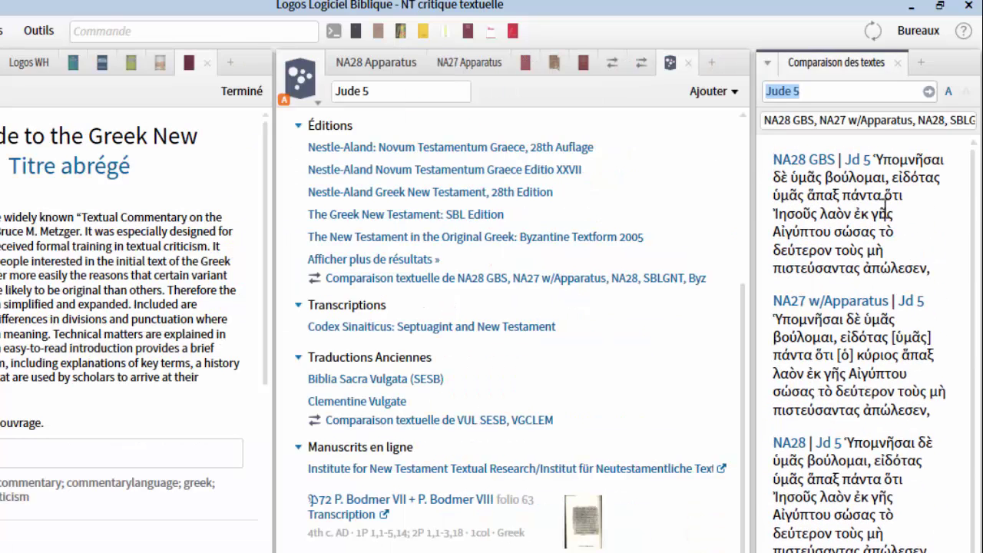
click(898, 62)
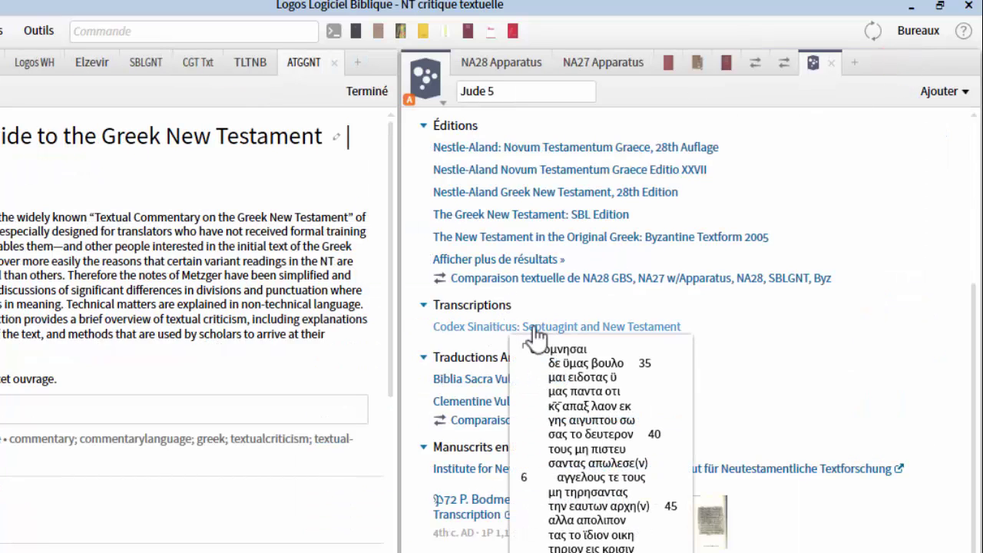
Open Biblia Sacra Vulgata (SESB) at Jude 5 from the guide's ancient translations.
scroll(830, 321, down, 2)
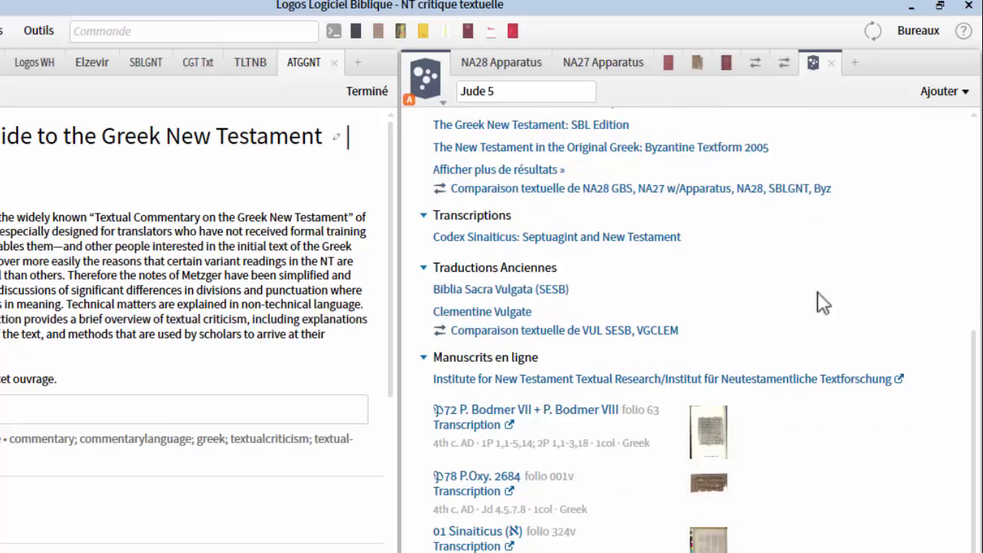
mouse_move(536, 289)
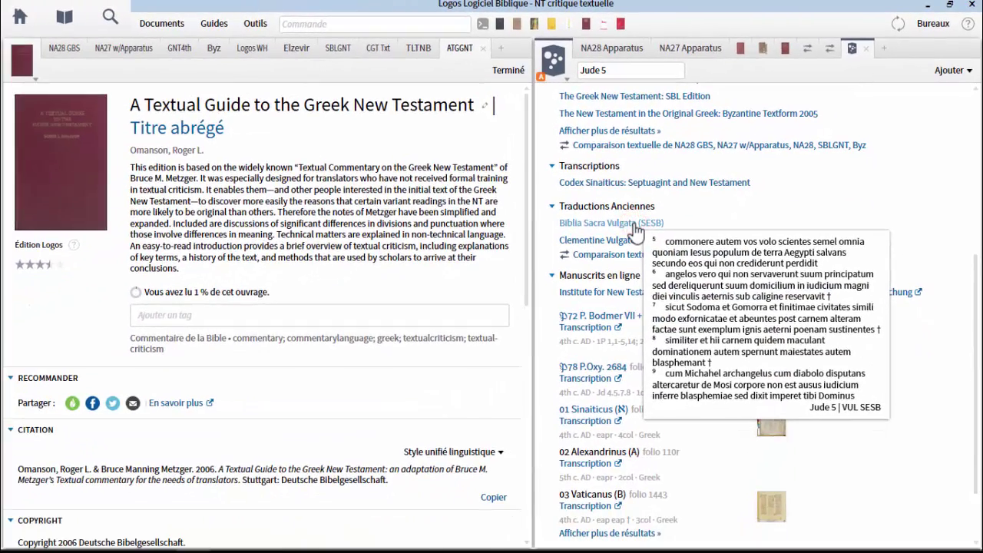
click(634, 223)
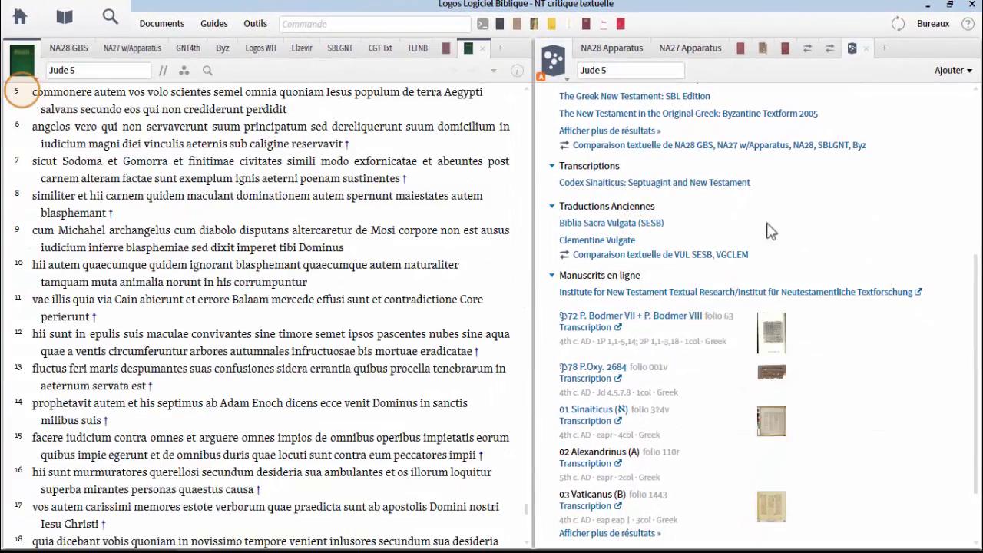
Open the online image of manuscript P78 P.Oxy. 2684, folio 001v, from the guide's online manuscripts in the web browser.
scroll(785, 225, down, 1)
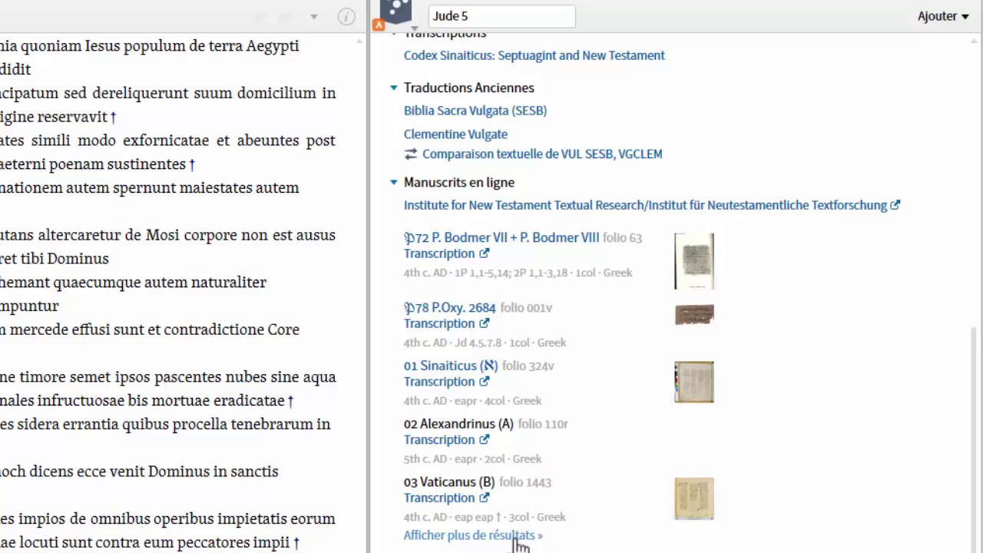
click(696, 317)
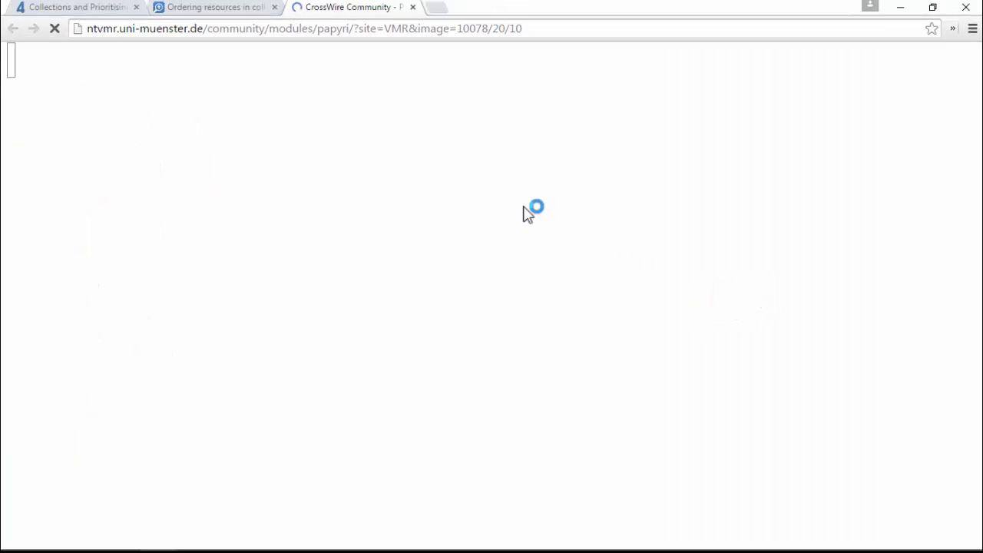